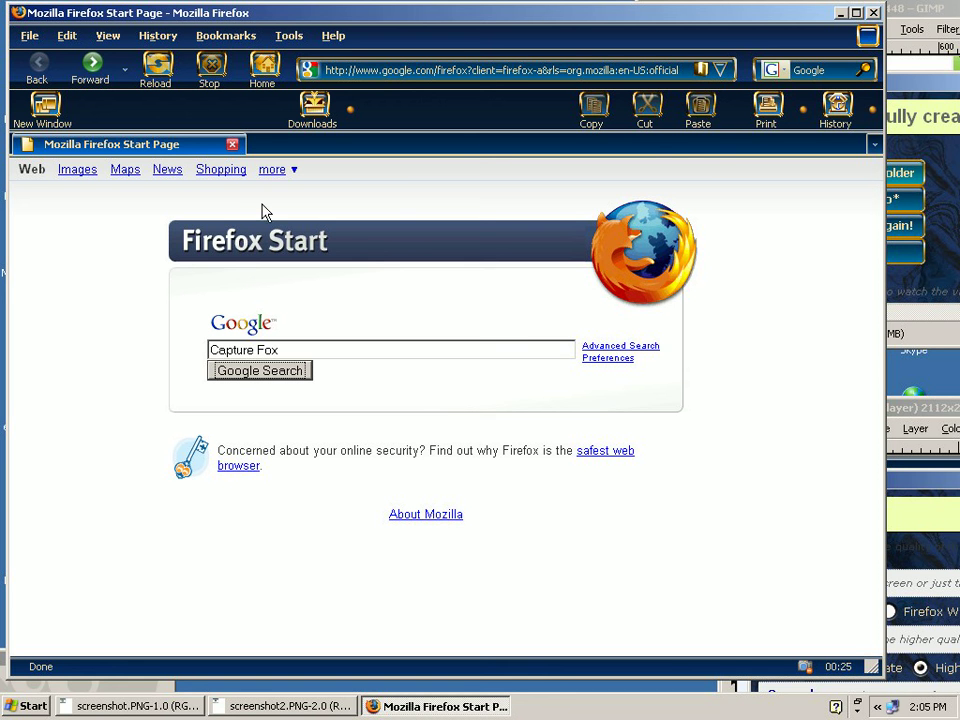
# - Run the Google search for 'Capture Fox' from the Firefox Start page
pyautogui.click(266, 376)
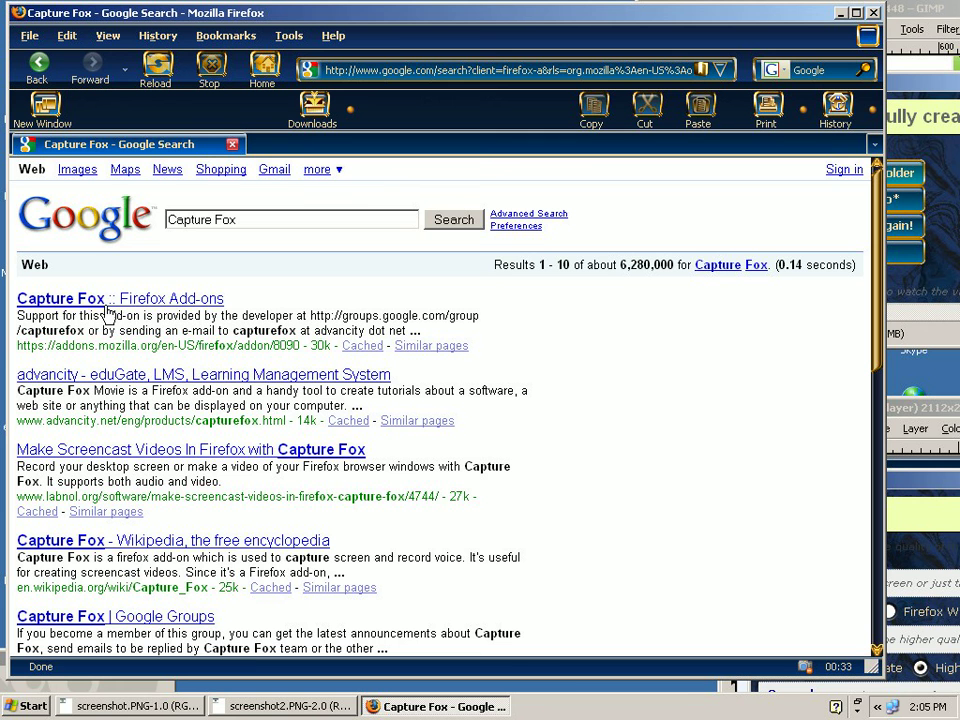
# - Open the 'Capture Fox :: Firefox Add-ons' result from the Google results
pyautogui.click(193, 301)
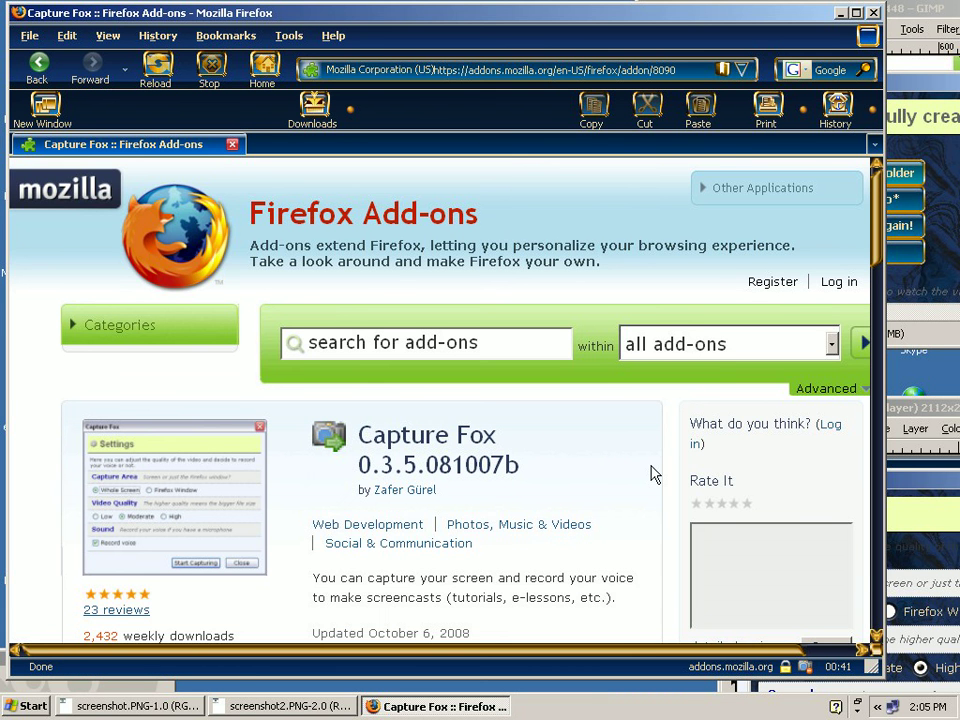
pyautogui.scroll(-2, 655, 473)
pyautogui.scroll(-1, 500, 400)
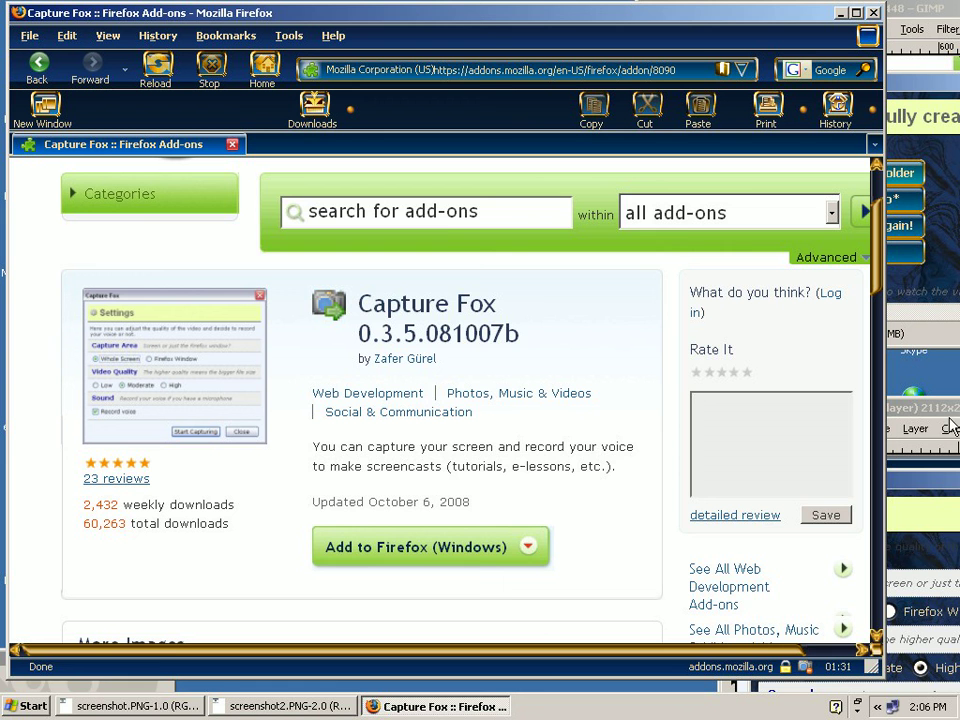
pyautogui.moveTo(943, 412); pyautogui.dragTo(441, 207)
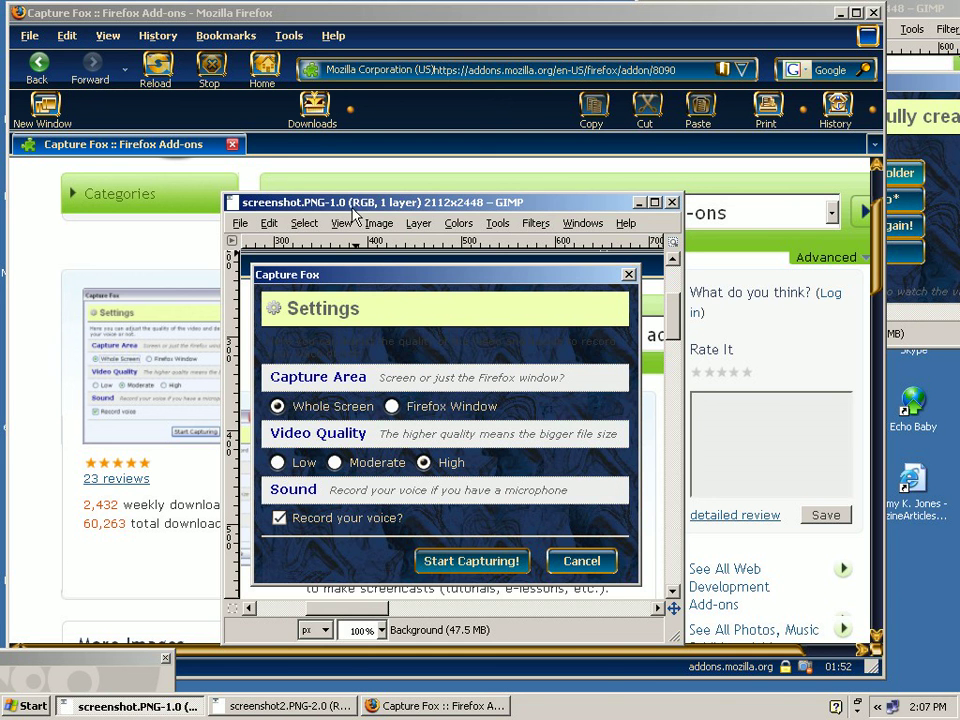
pyautogui.moveTo(358, 204); pyautogui.dragTo(830, 342)
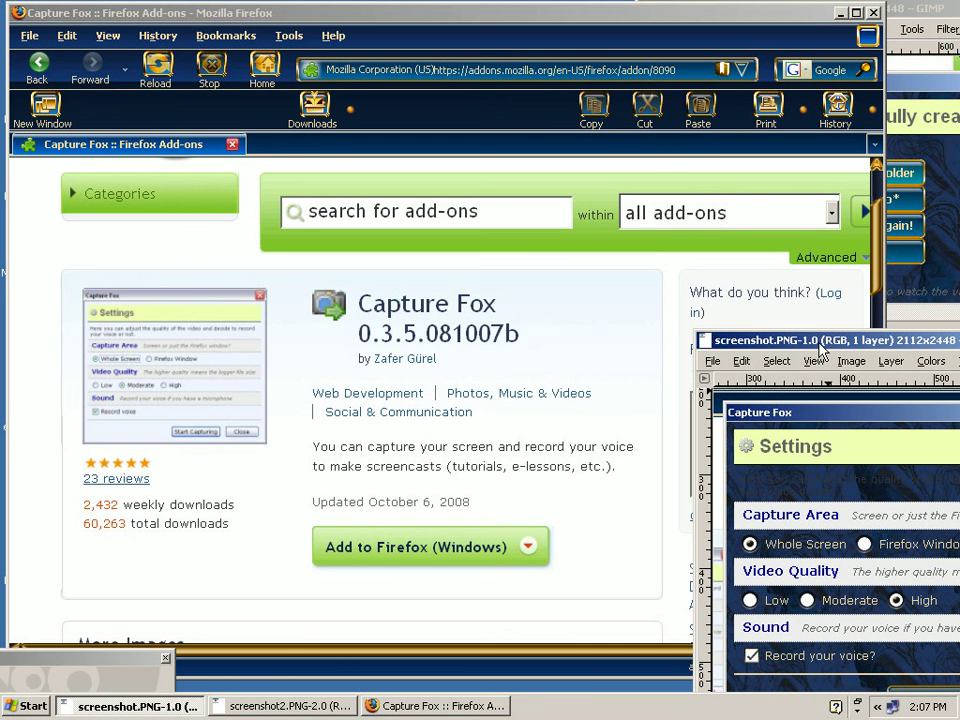
pyautogui.click(392, 34)
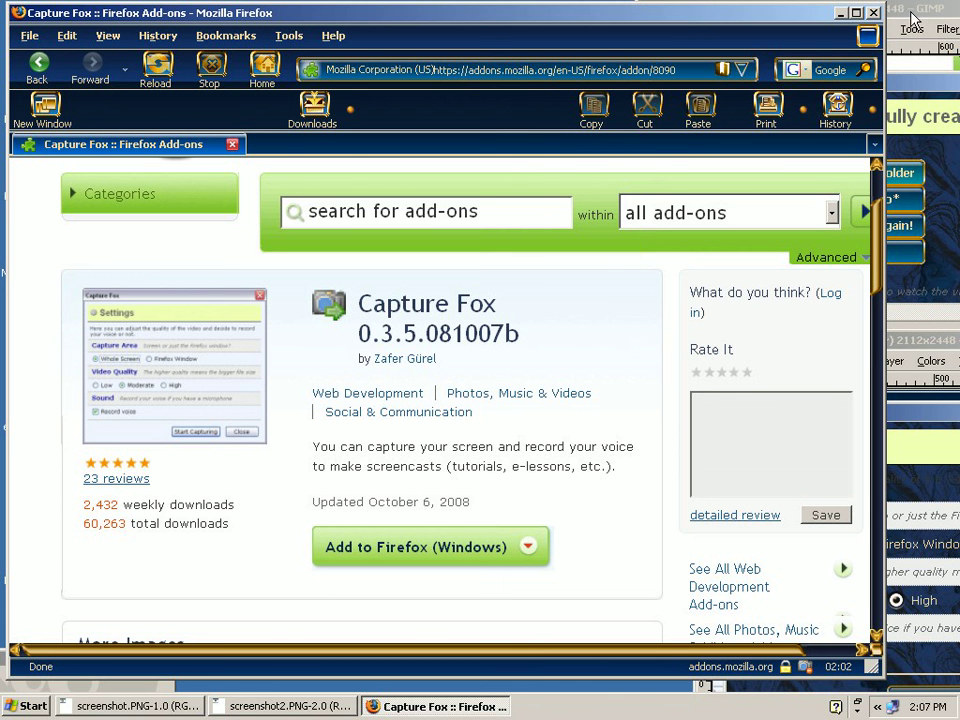
pyautogui.click(290, 706)
# - Reposition the GIMP 'Video was successfully created' screenshot: to the centre, then to the top-right
pyautogui.moveTo(913, 18); pyautogui.dragTo(507, 193)
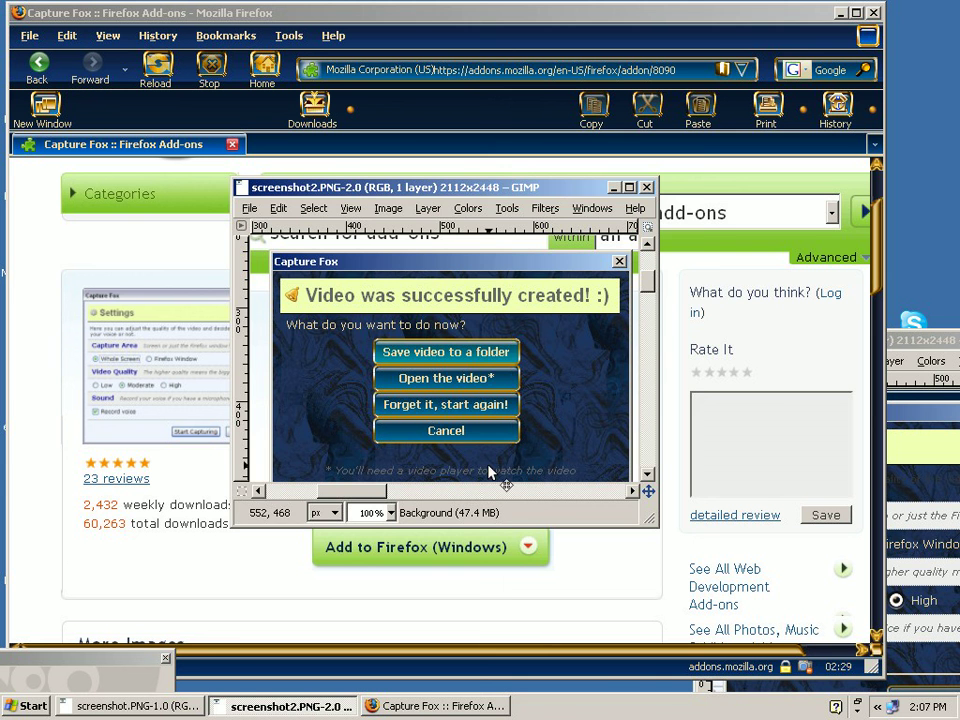
pyautogui.moveTo(395, 187); pyautogui.dragTo(808, 8)
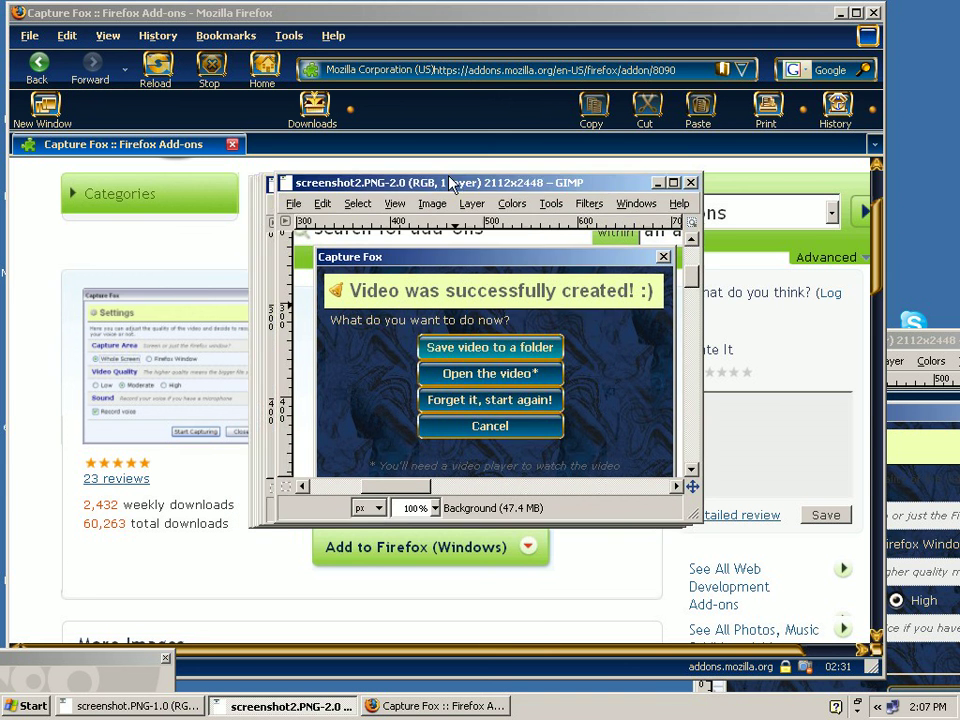